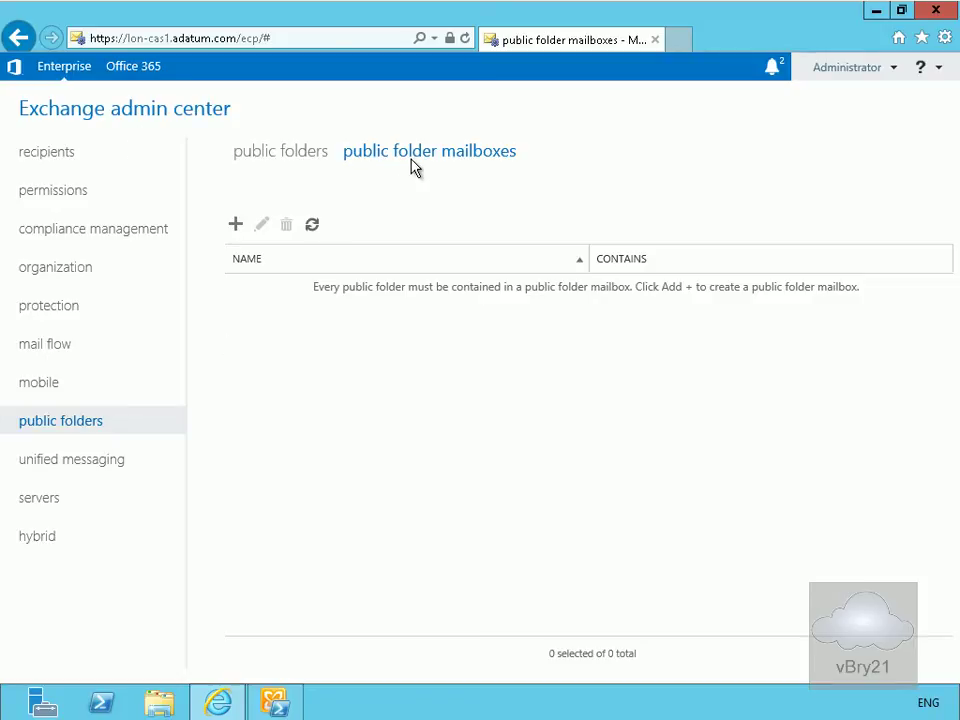
Step: Save public folder mailboxes PFMBX1 and PFMBX2 (secondary hierarchy) in Adatum.com/IT on Mailbox Database 1
click(236, 229)
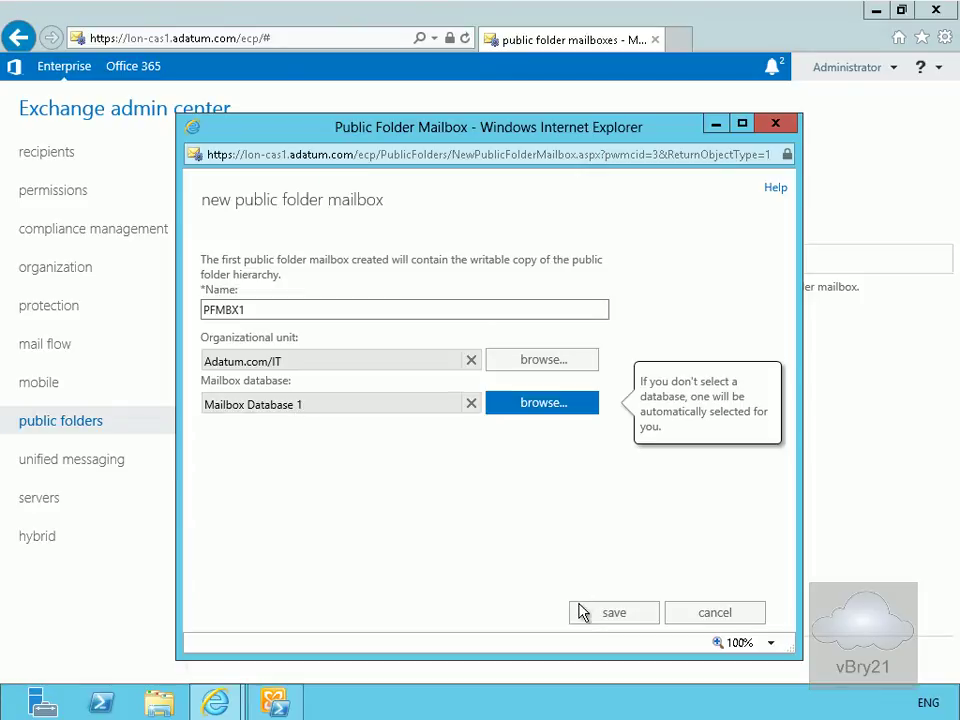
click(606, 620)
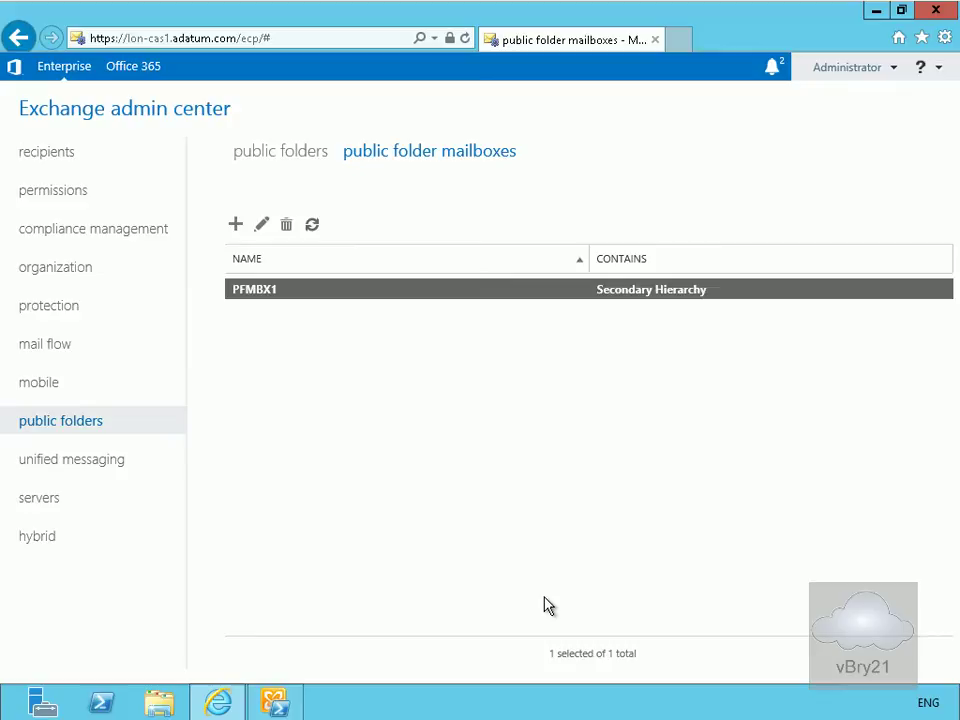
click(236, 224)
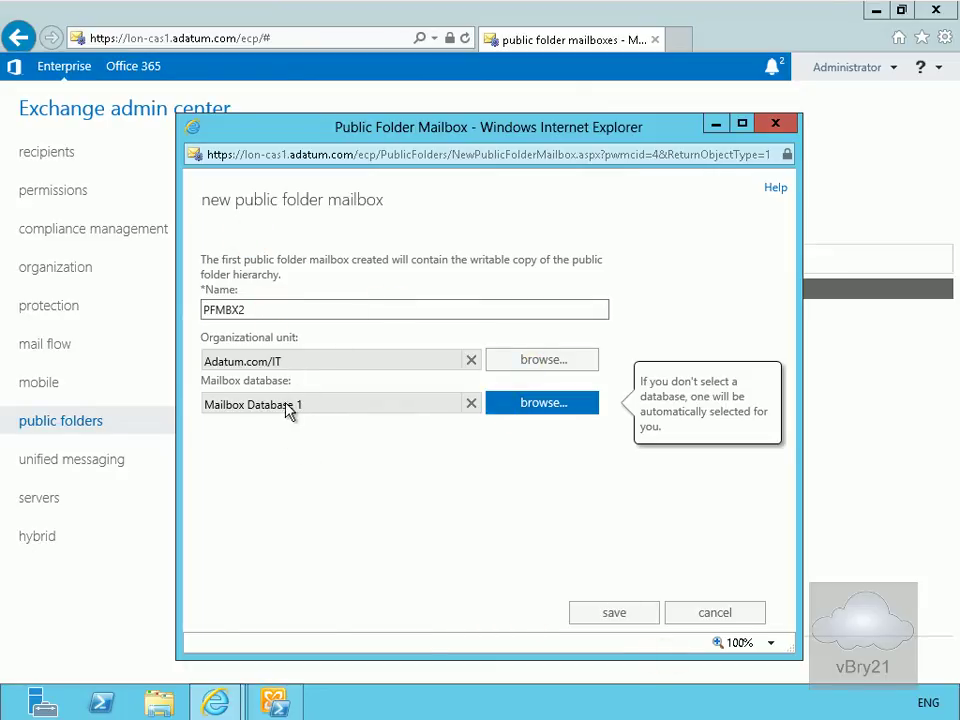
click(603, 615)
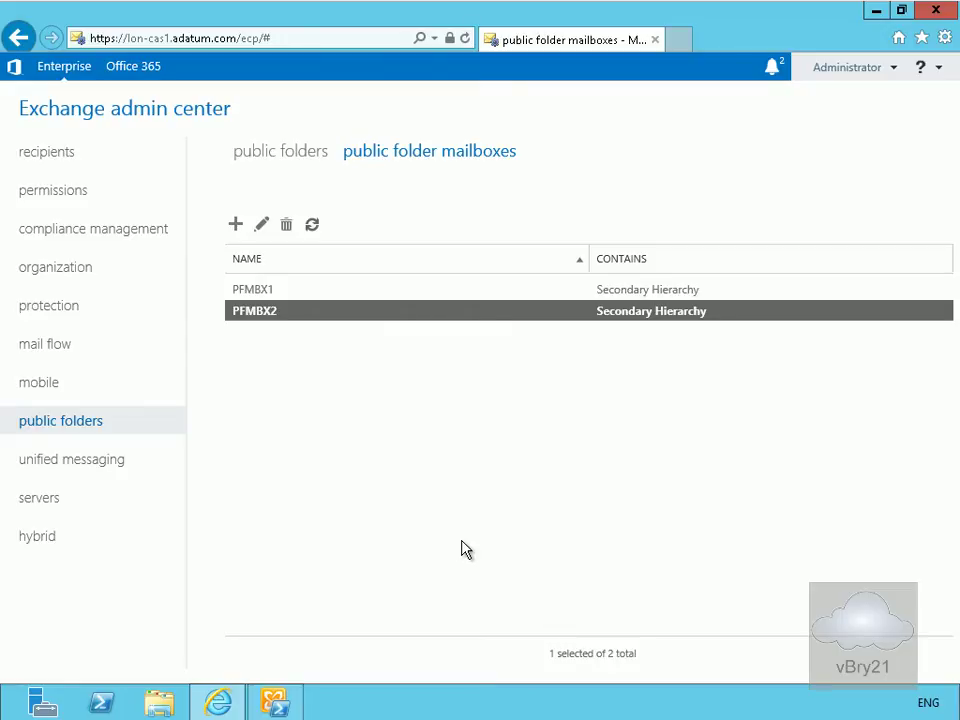
Step: Create a top-level public folder named 'Departments'
click(282, 158)
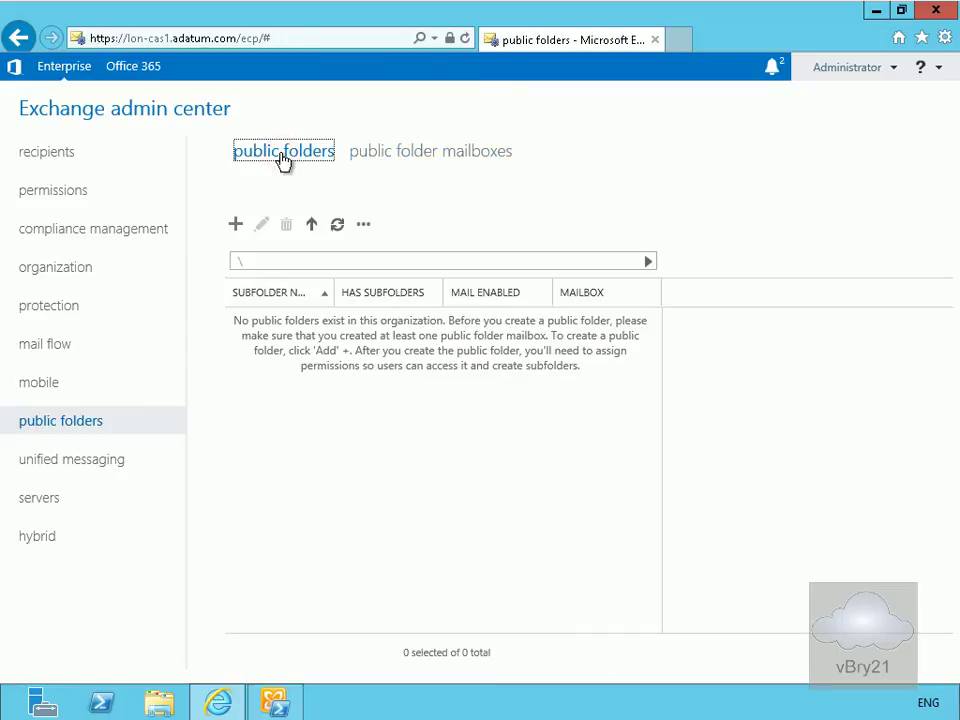
click(235, 226)
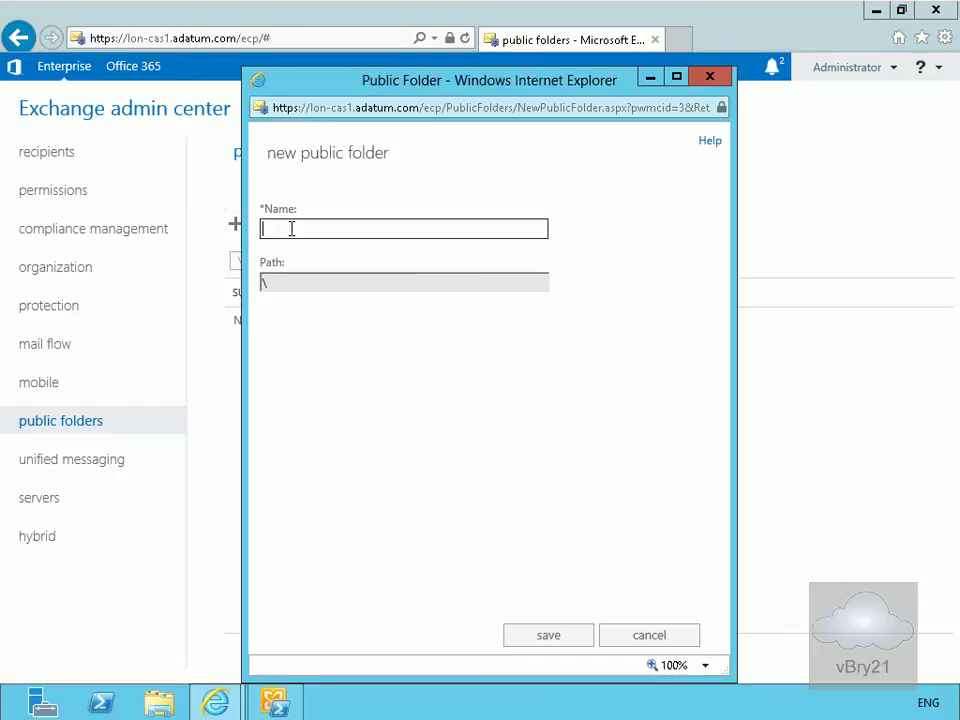
text(Departments)
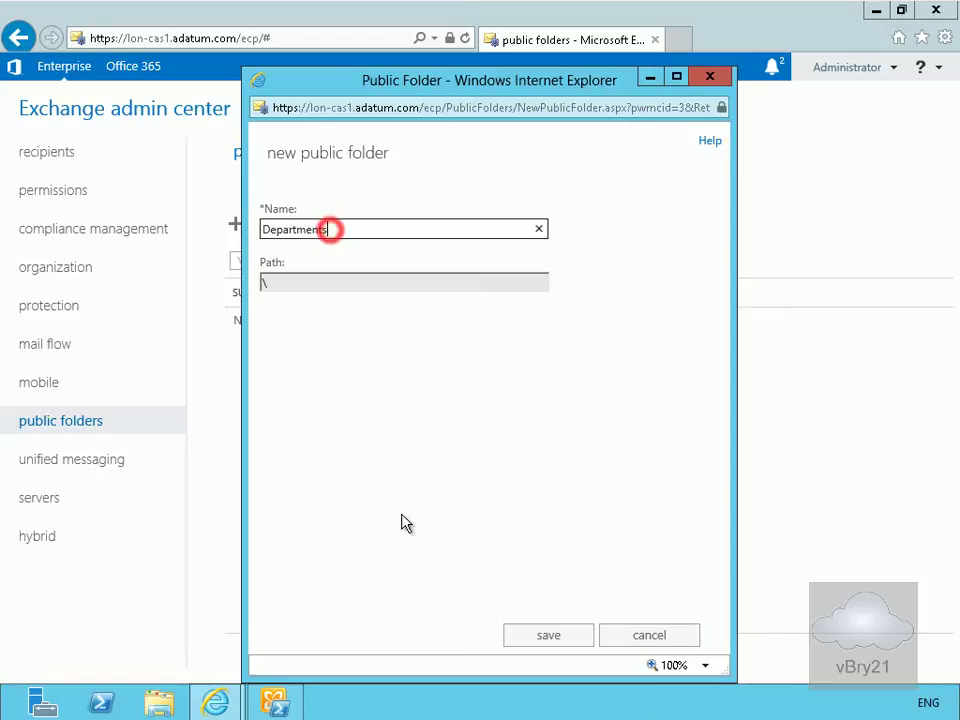
click(545, 636)
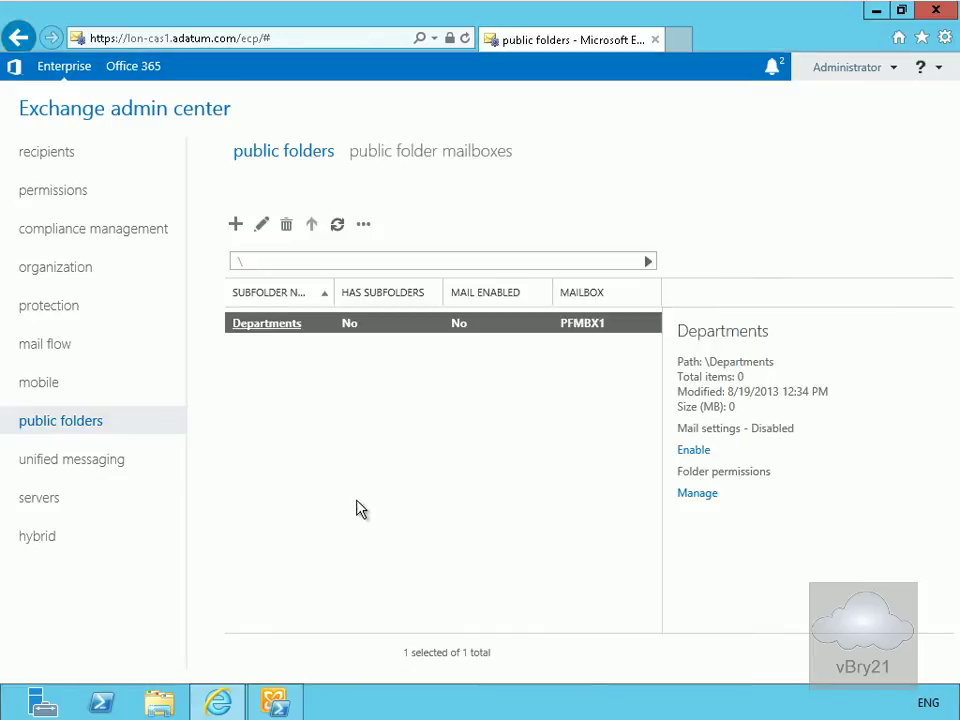
Step: Inside Departments, create a subfolder named 'IT'
click(259, 330)
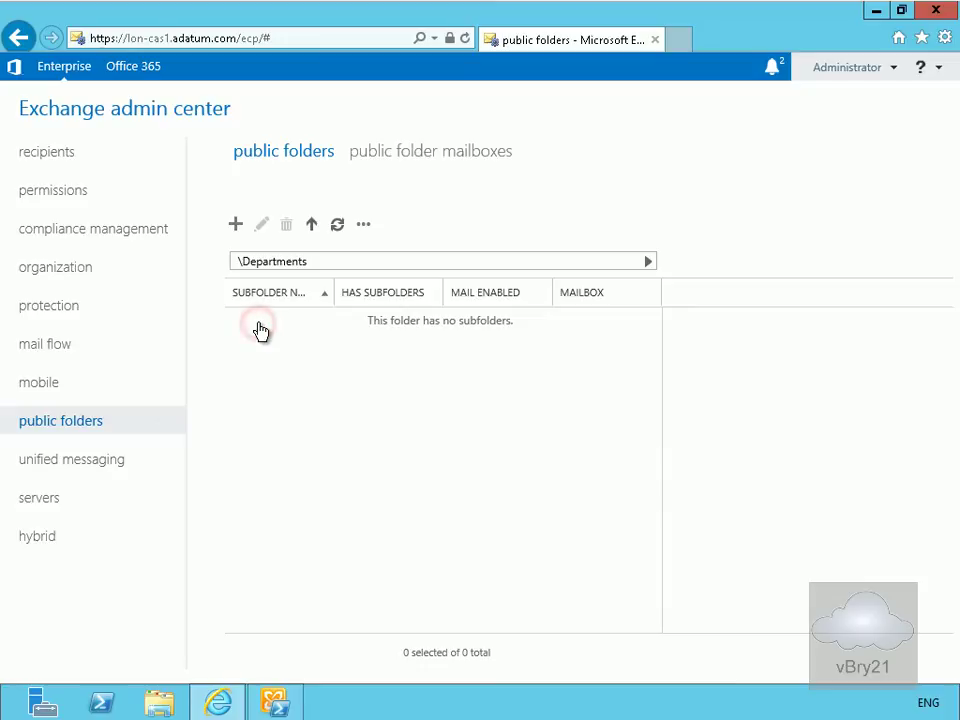
click(236, 226)
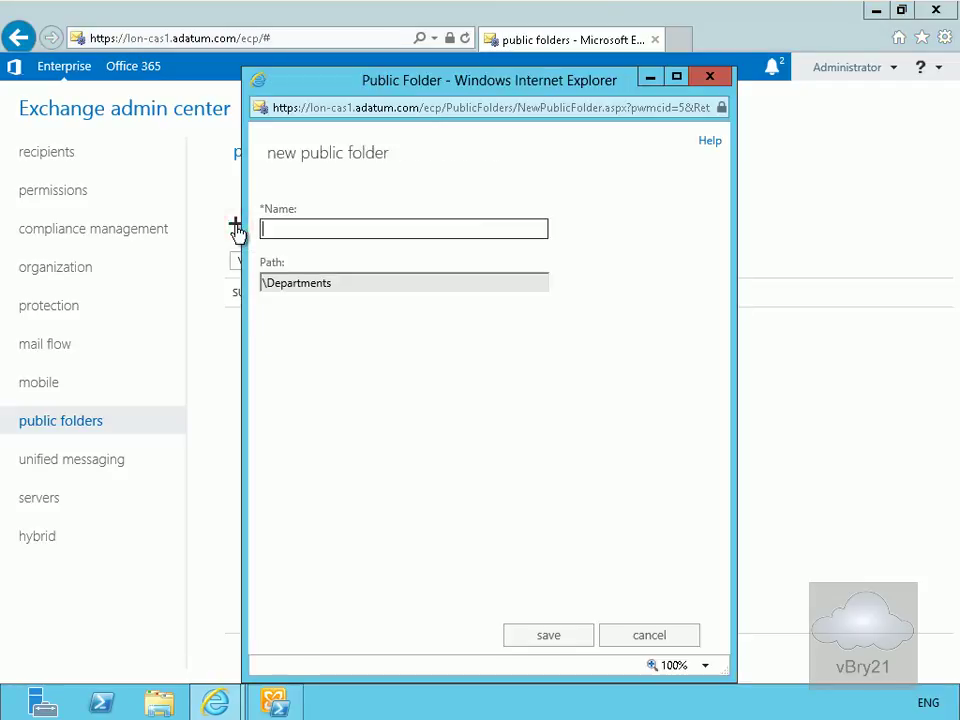
text(IT)
click(548, 637)
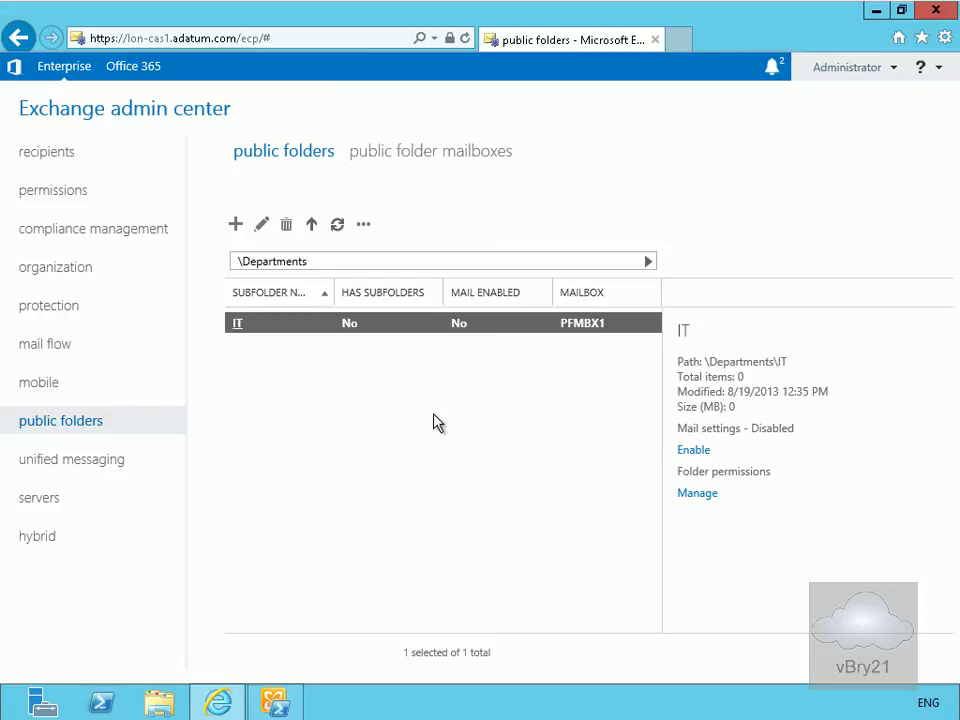
Step: In the Exchange Management Shell, run Get-PublicFolder -Recurse | fl and review the \Departments and \Departments\IT entries
click(278, 703)
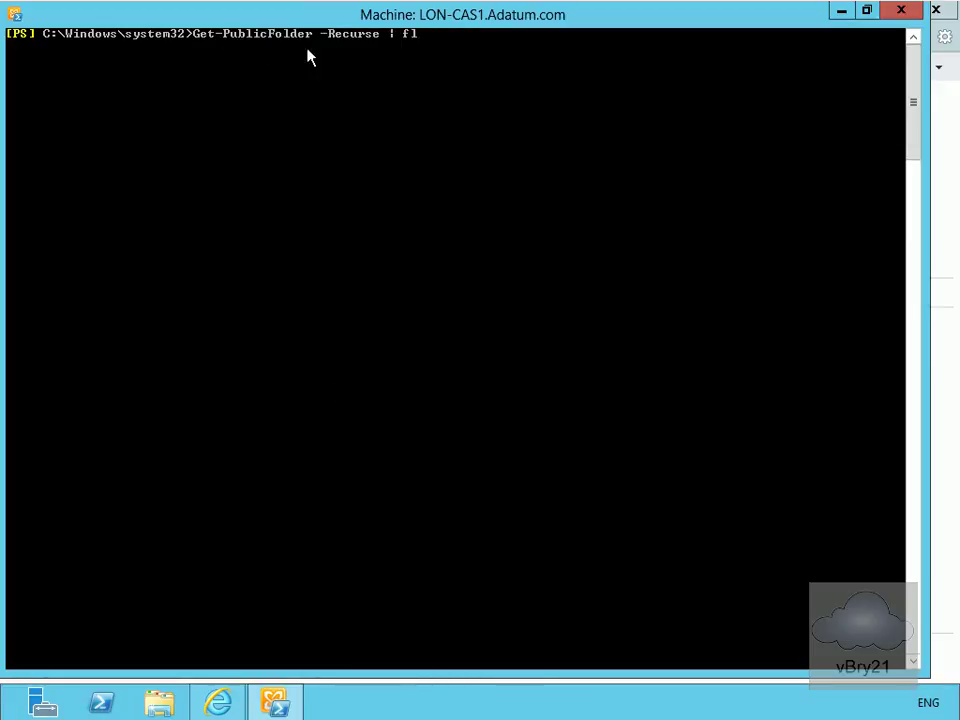
click(426, 108)
key(Return)
scroll(471, 296, up, 5)
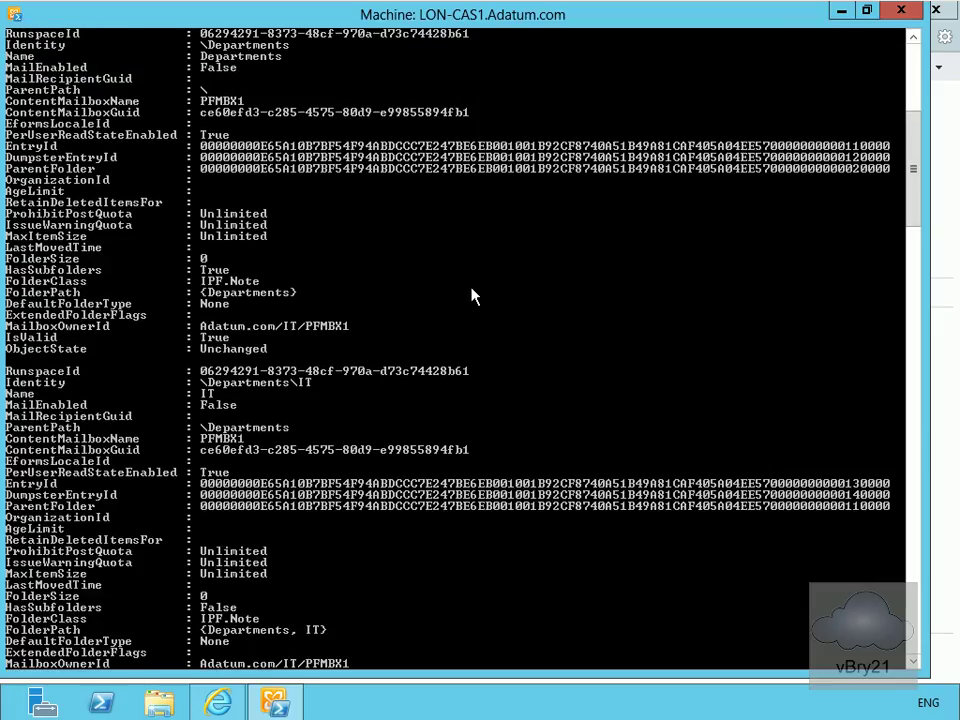
scroll(471, 296, up, 9)
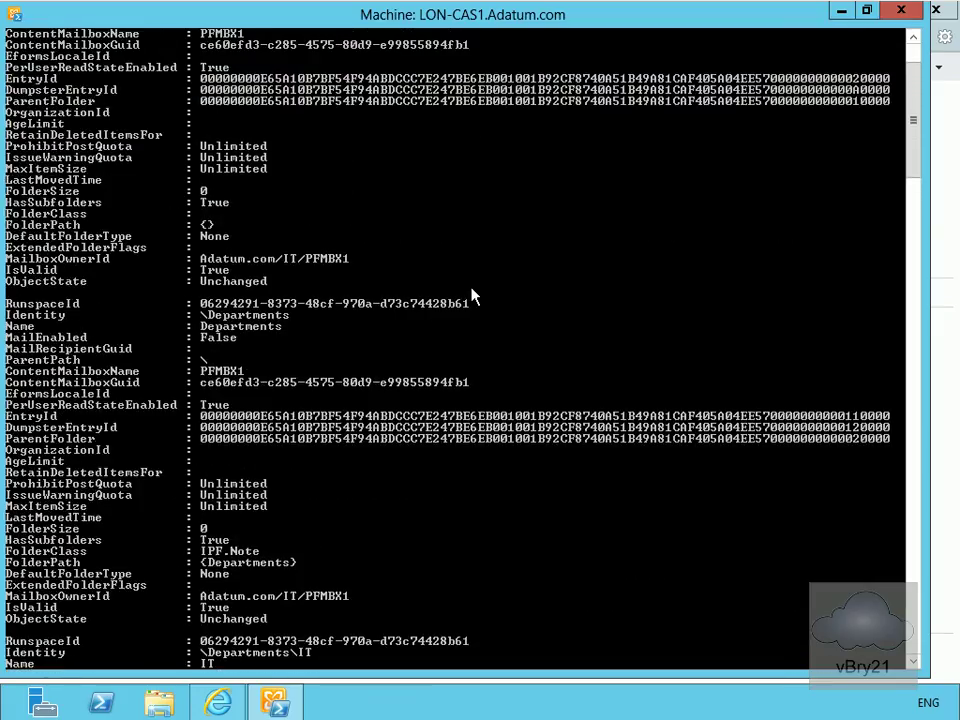
scroll(473, 296, down, 10)
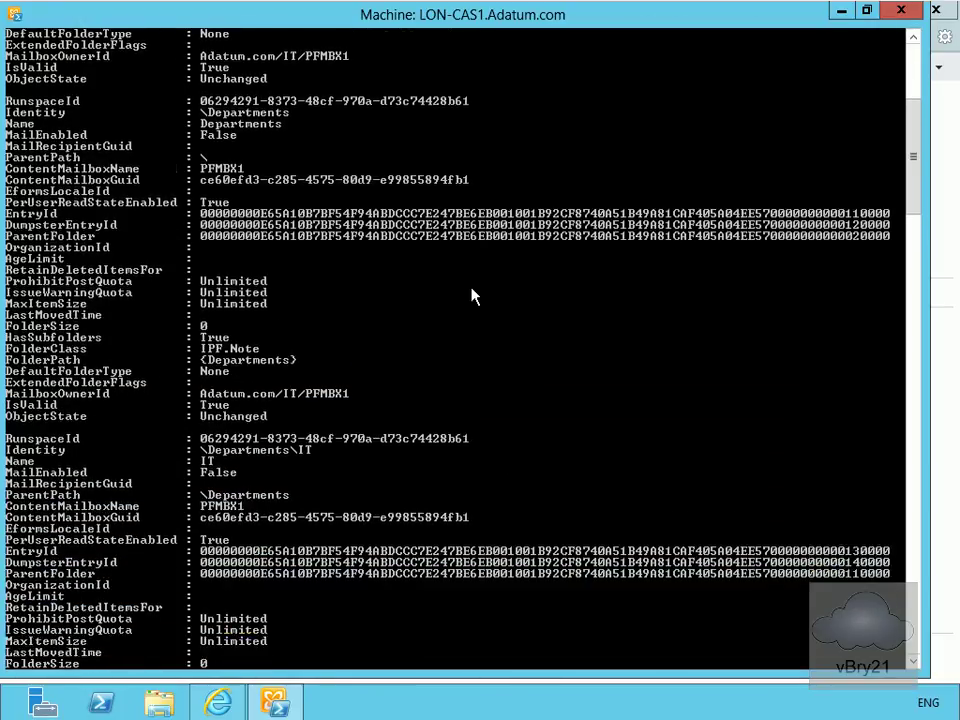
scroll(473, 296, down, 3)
Step: Clear the console and run New-PublicFolder -Name Research -Path \Departments -Mailbox PFMBX2
text(cls)
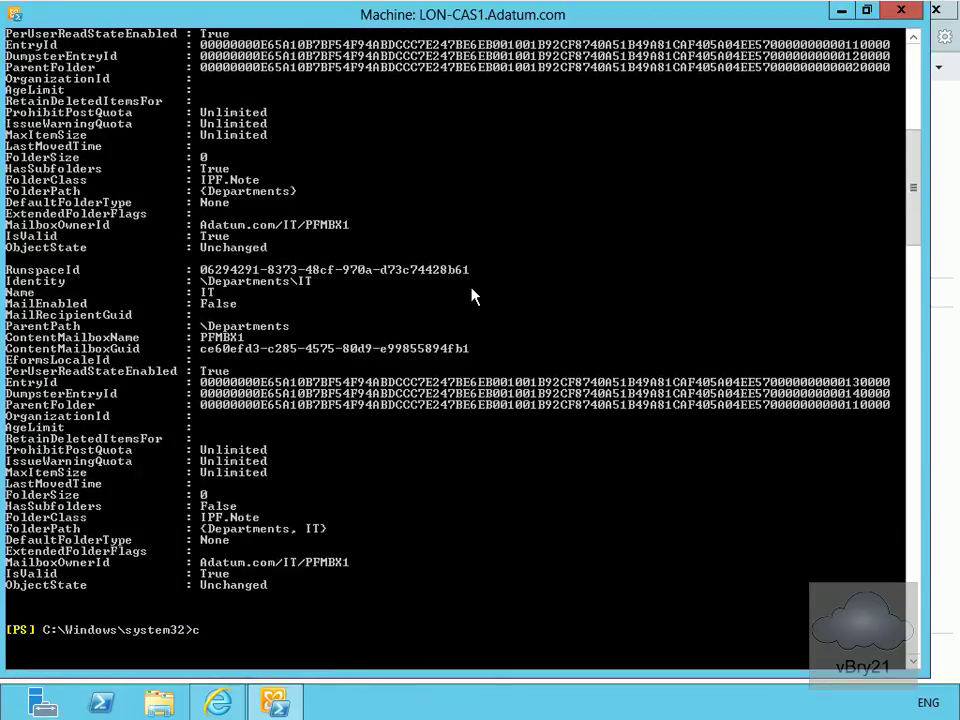
key(Return)
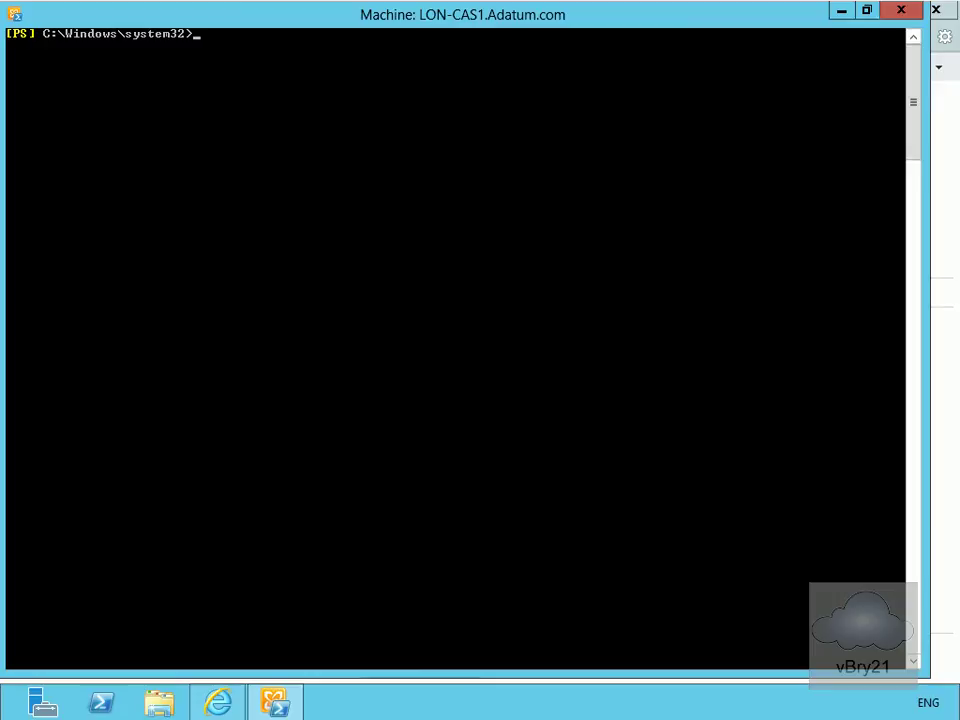
right_click(409, 350)
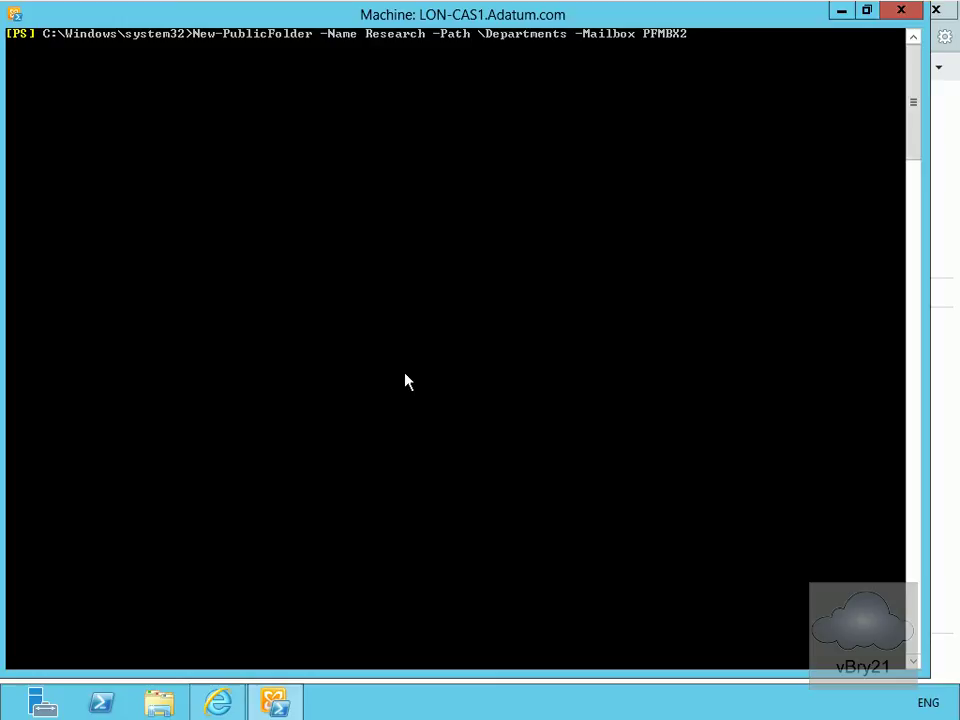
key(Return)
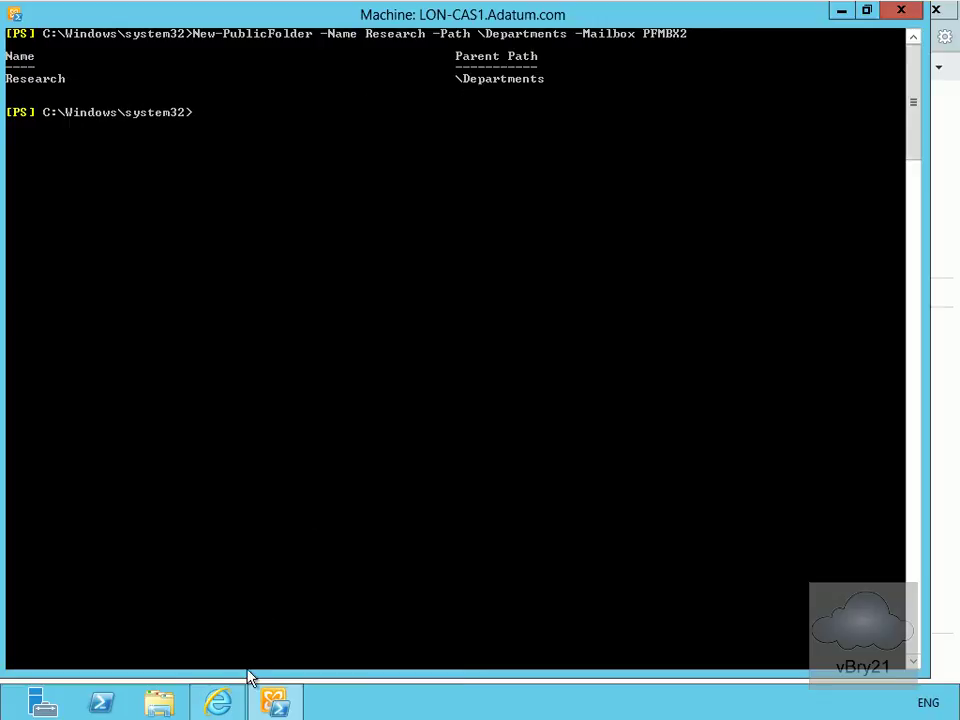
Step: Refresh the public folders to confirm Research sits beside IT under Departments, then select the top-level Departments folder
click(225, 703)
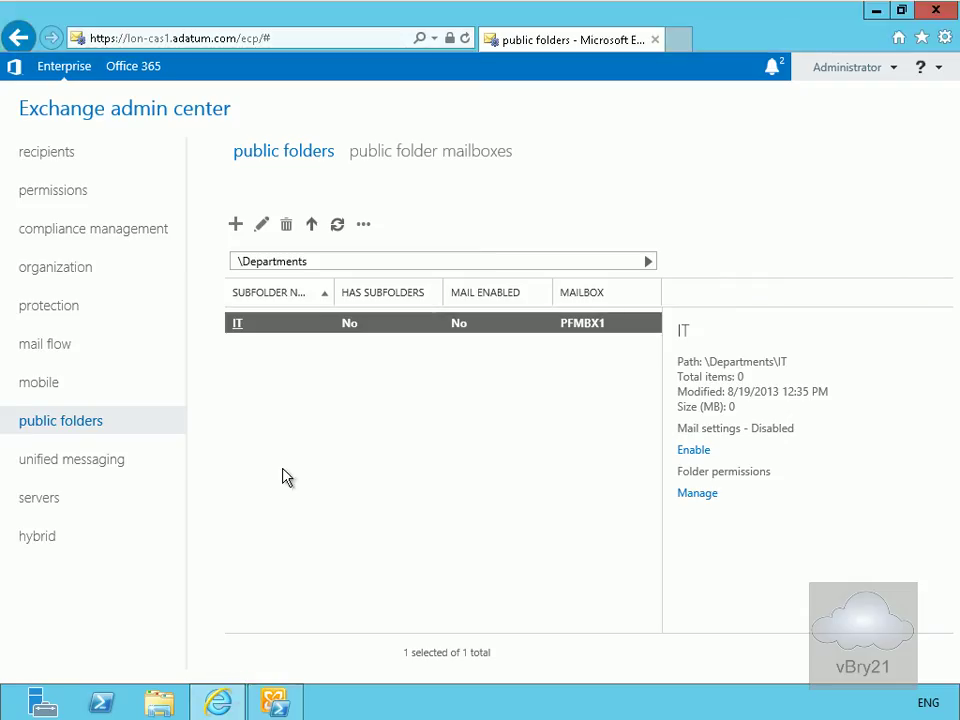
click(338, 226)
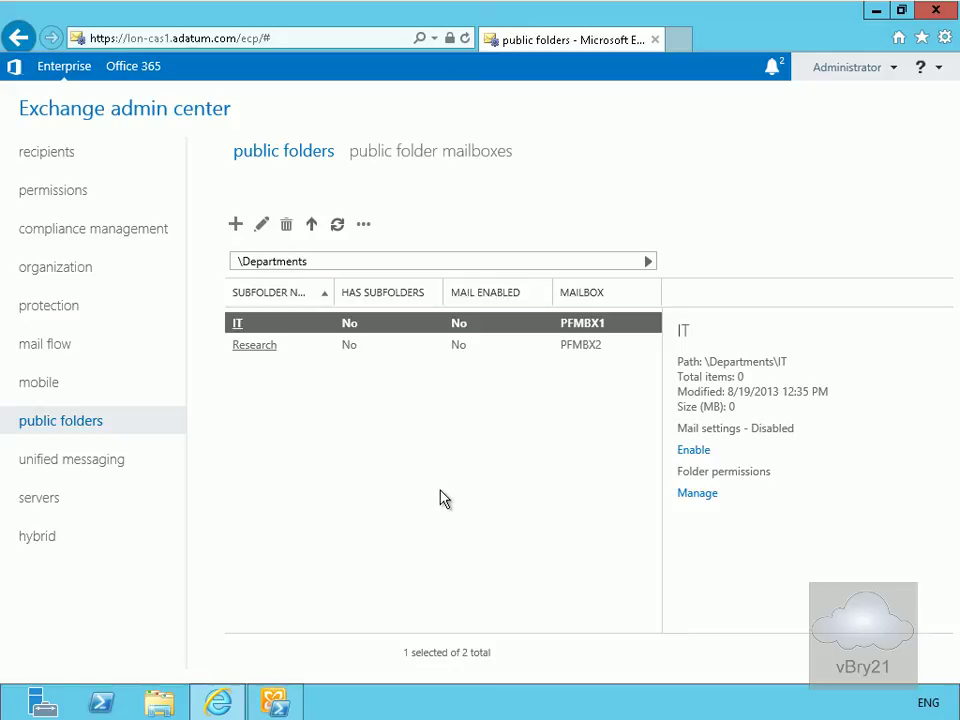
click(314, 226)
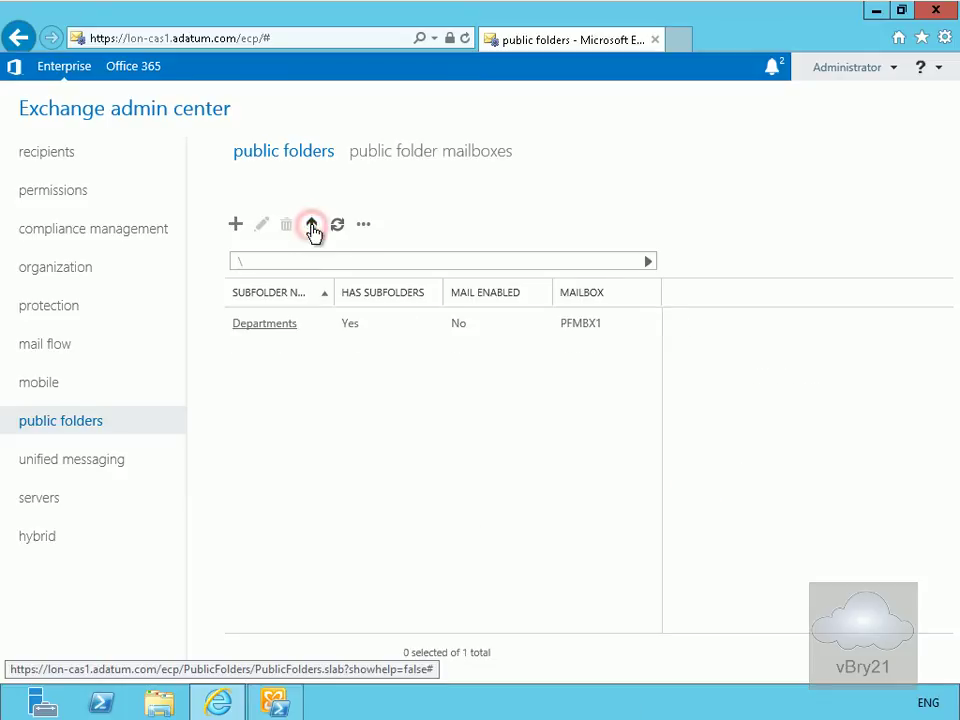
click(274, 327)
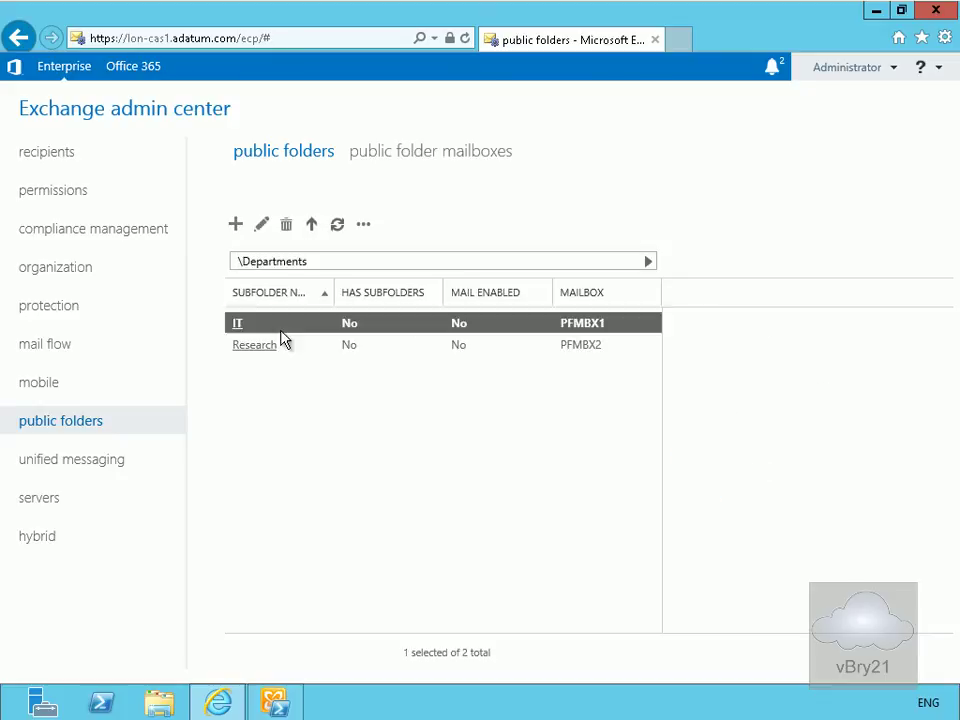
click(311, 226)
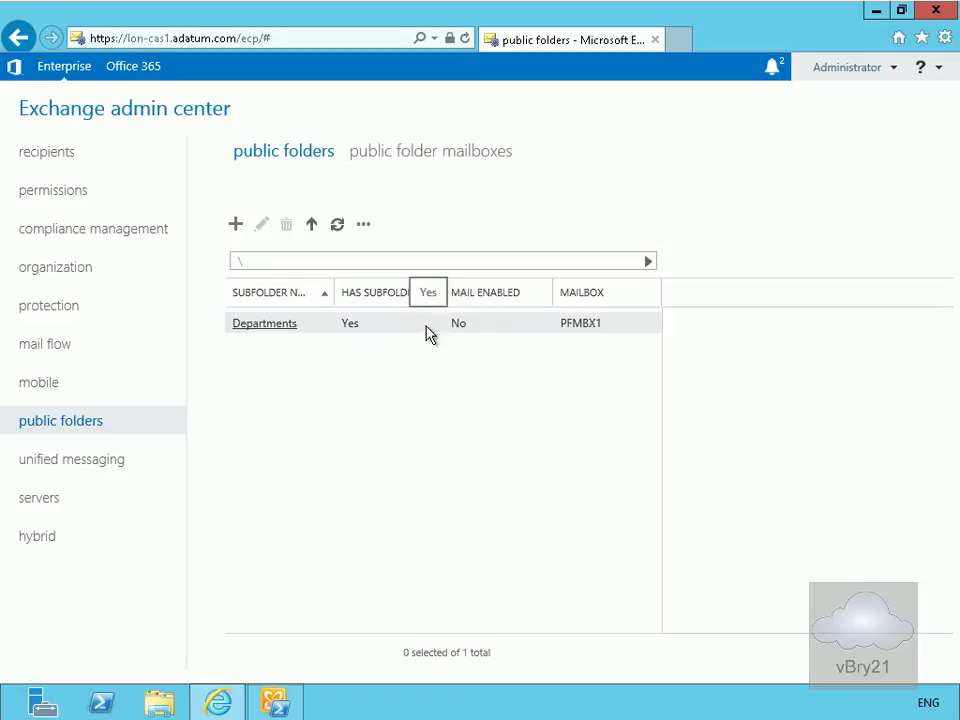
click(525, 330)
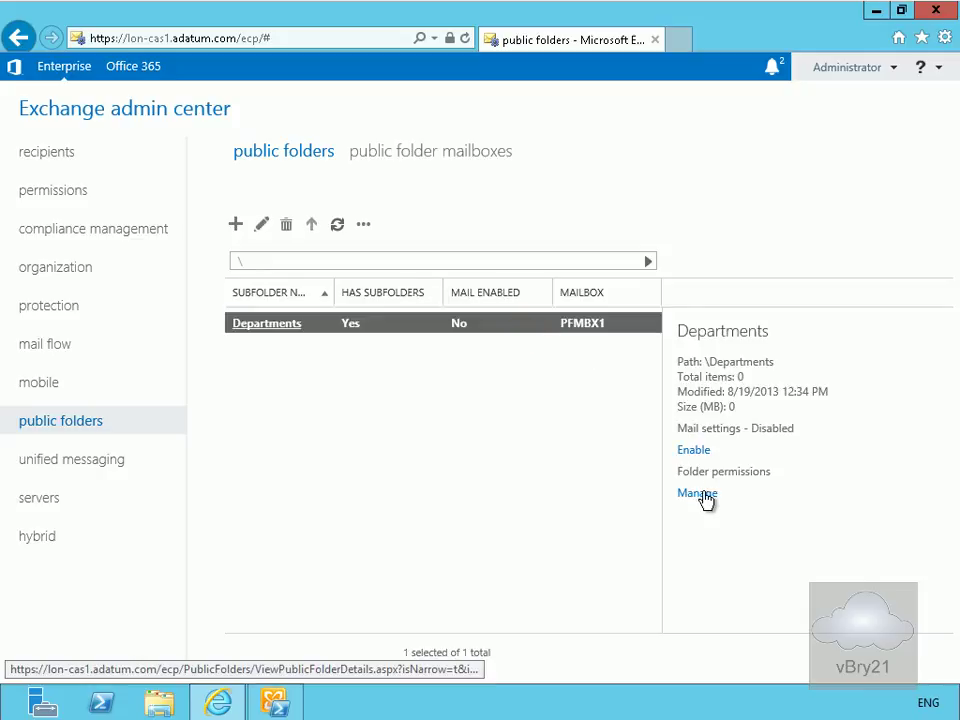
Step: Add Administrator with Owner permission on Departments, applied to all subfolders, and save
click(698, 494)
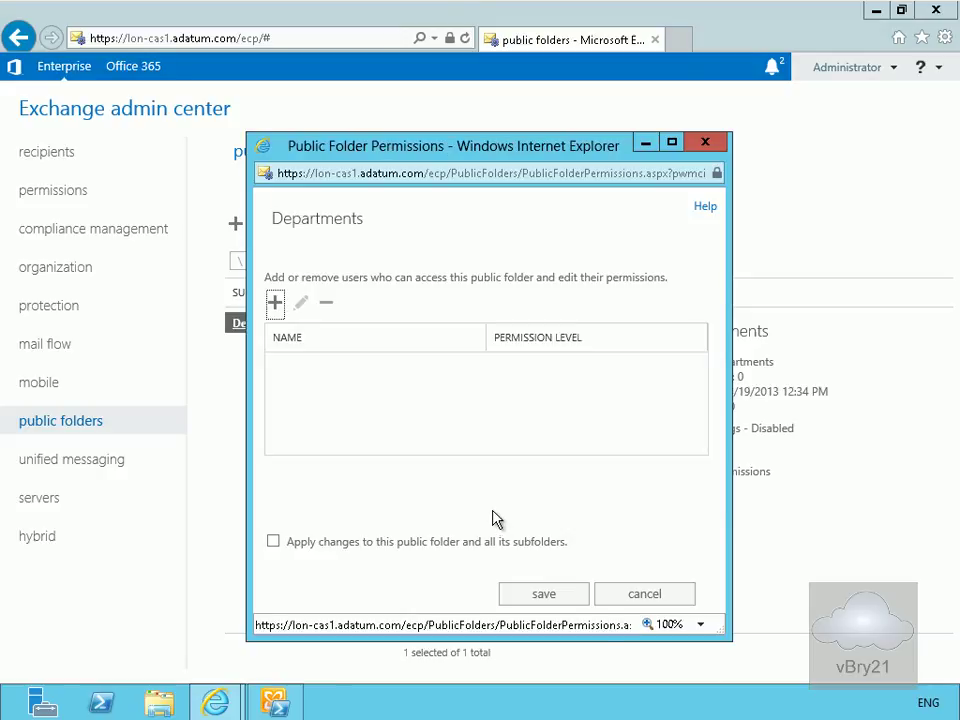
click(276, 304)
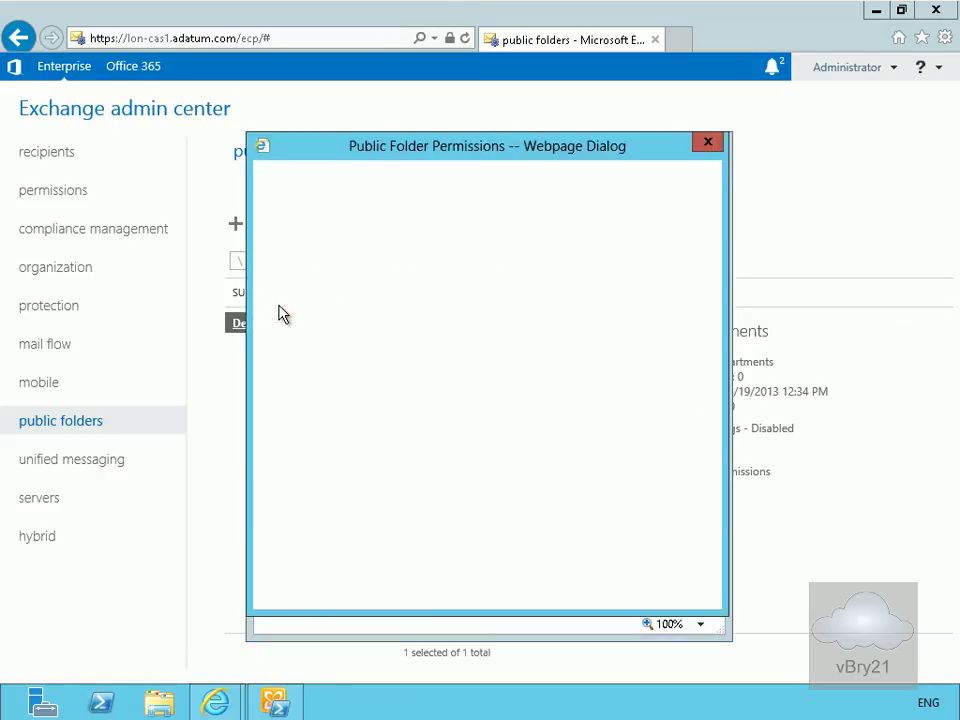
click(356, 350)
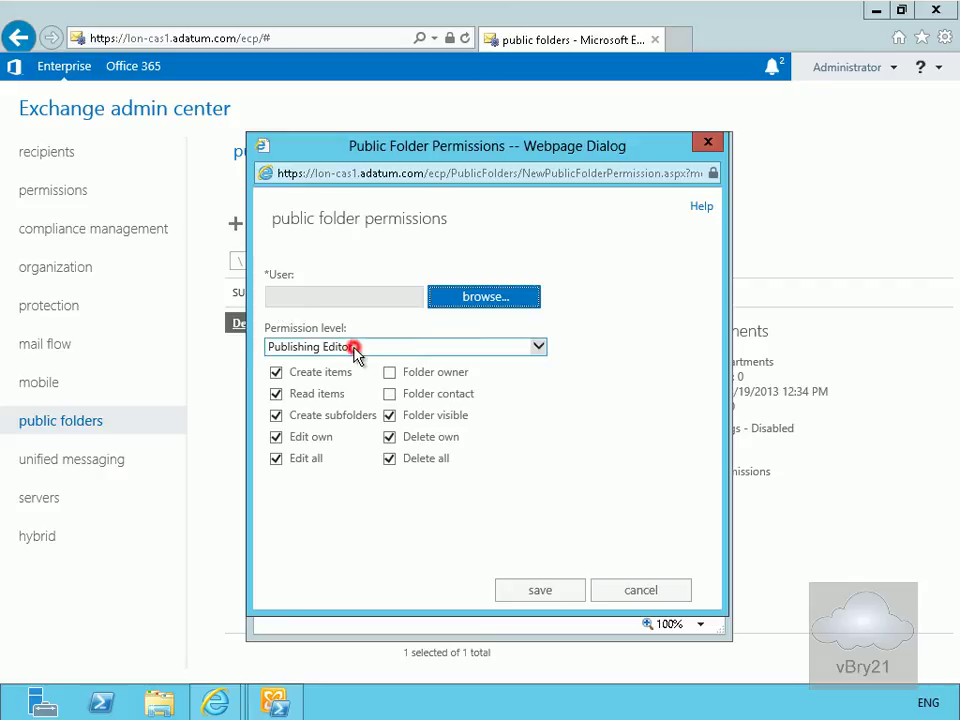
click(333, 365)
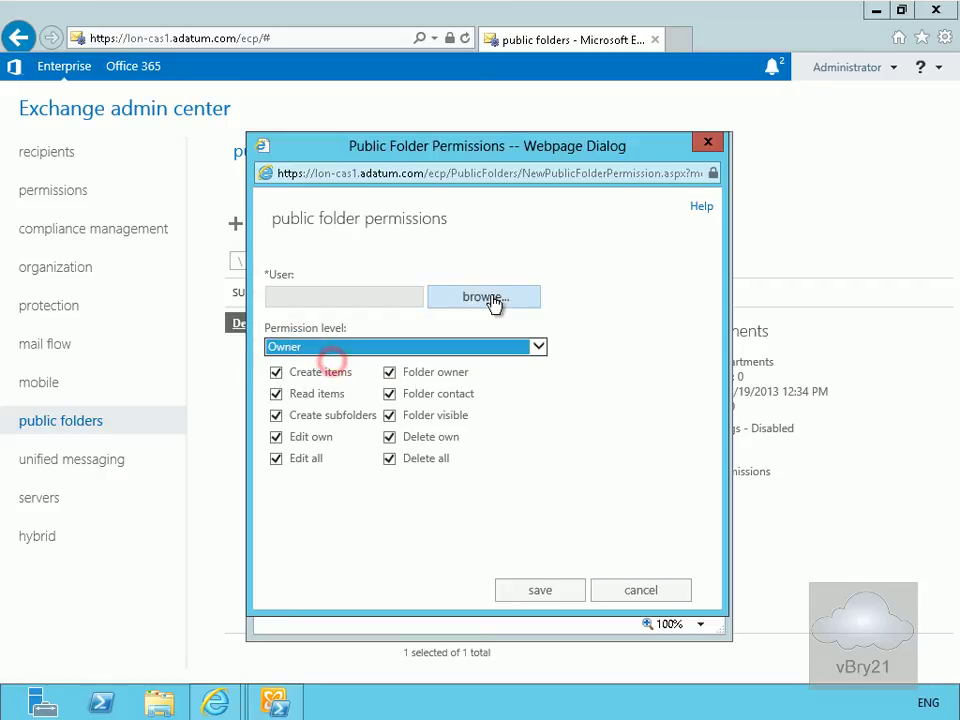
click(491, 302)
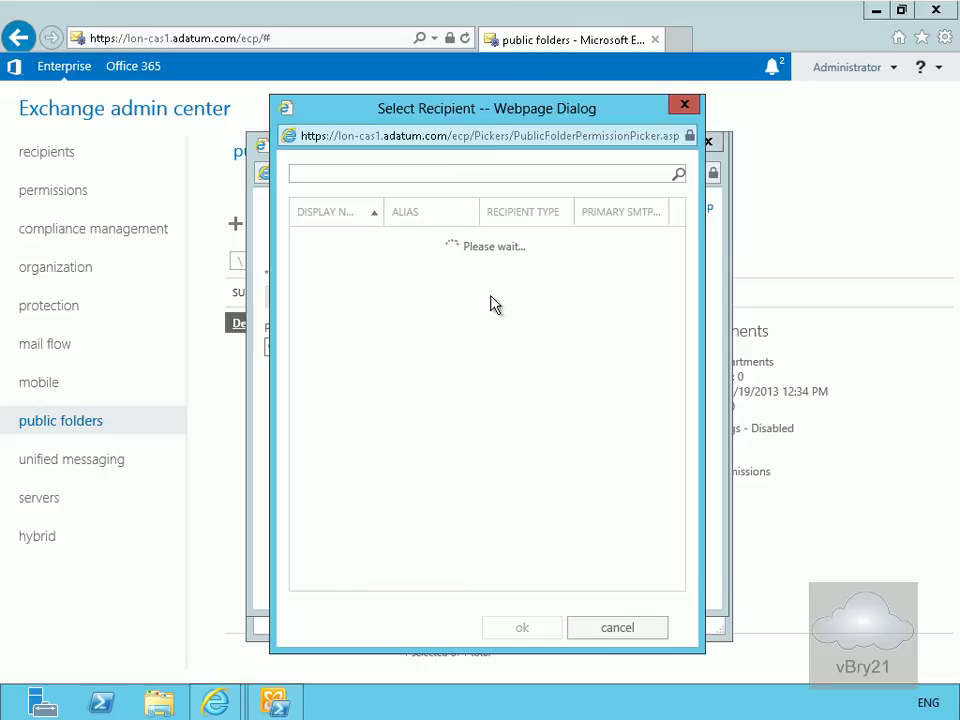
click(356, 287)
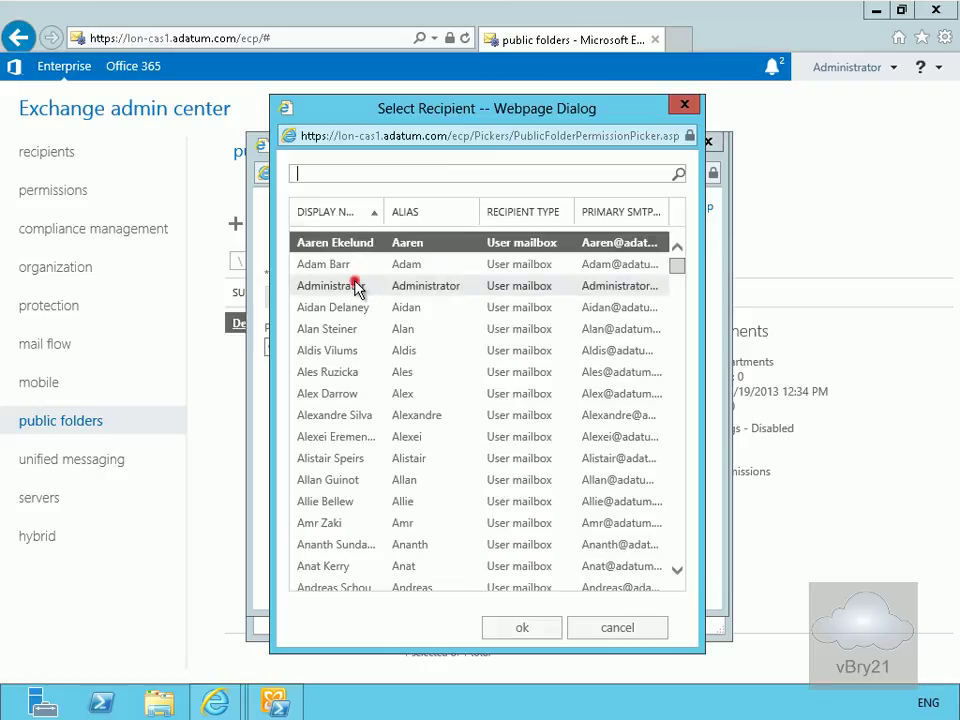
click(544, 626)
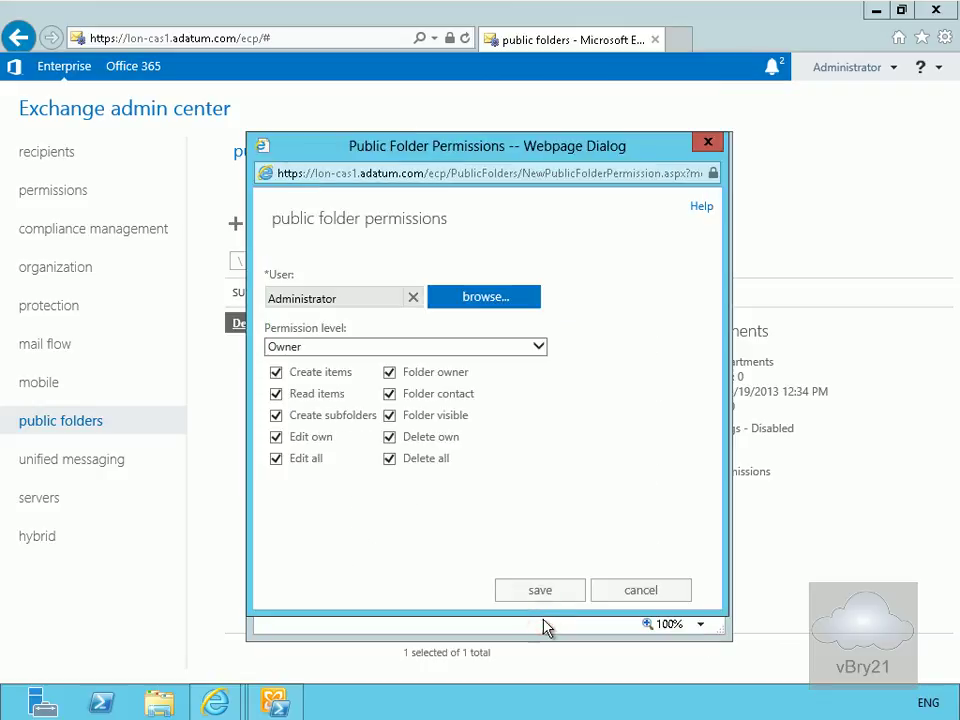
click(540, 592)
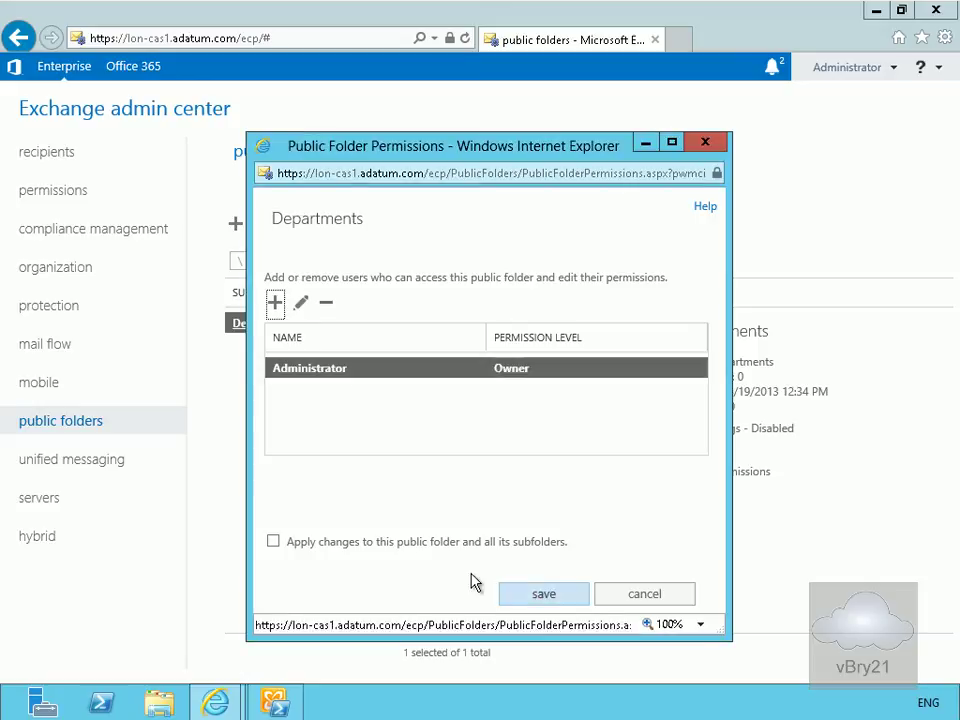
click(399, 549)
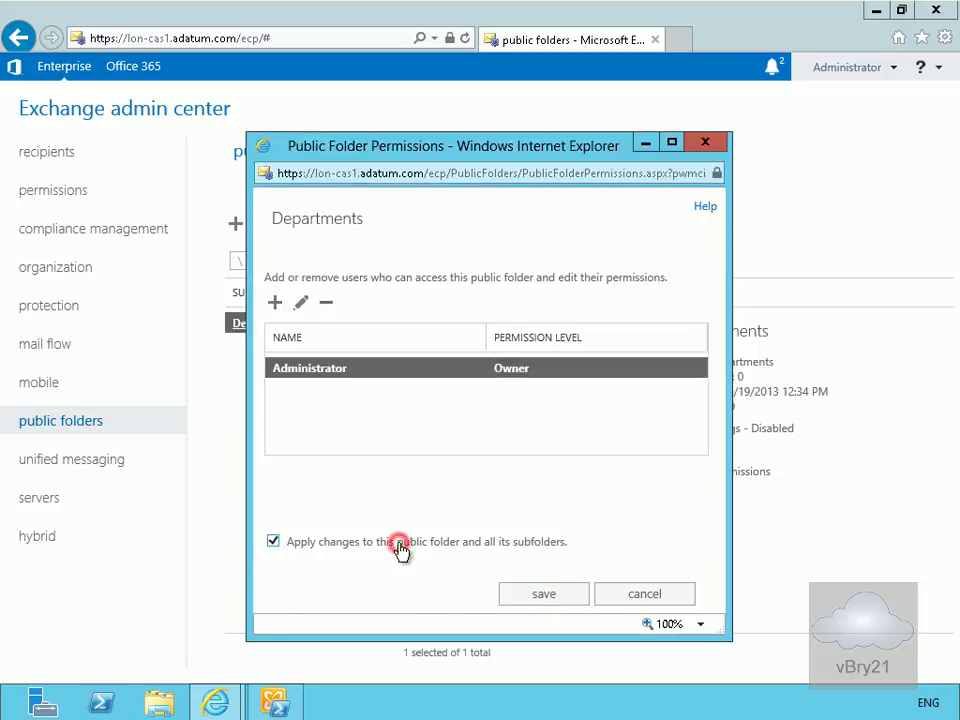
click(528, 598)
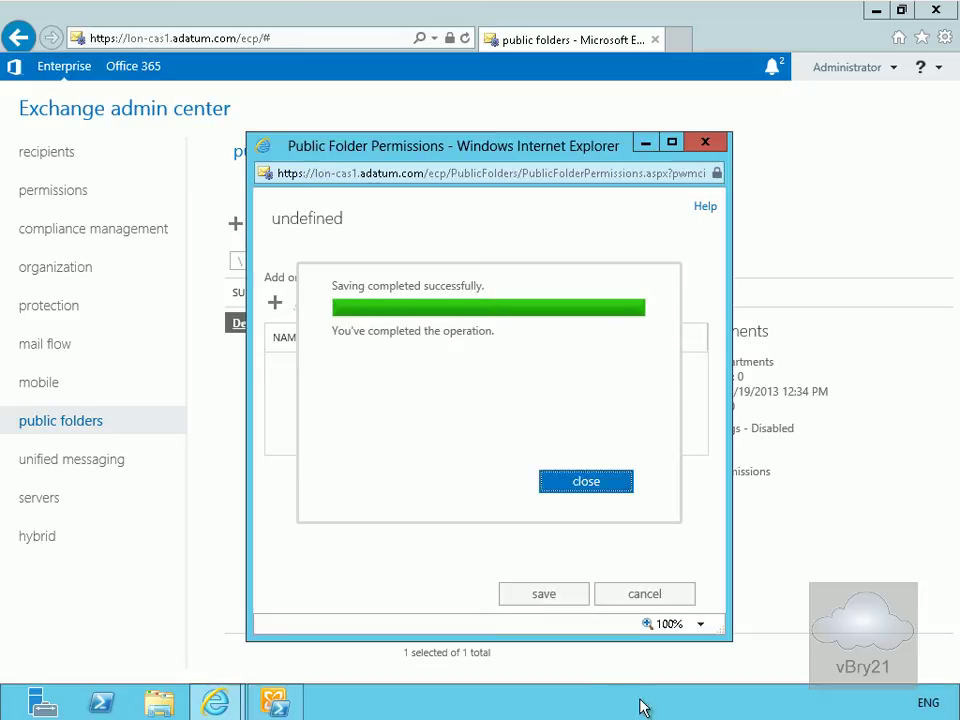
click(577, 495)
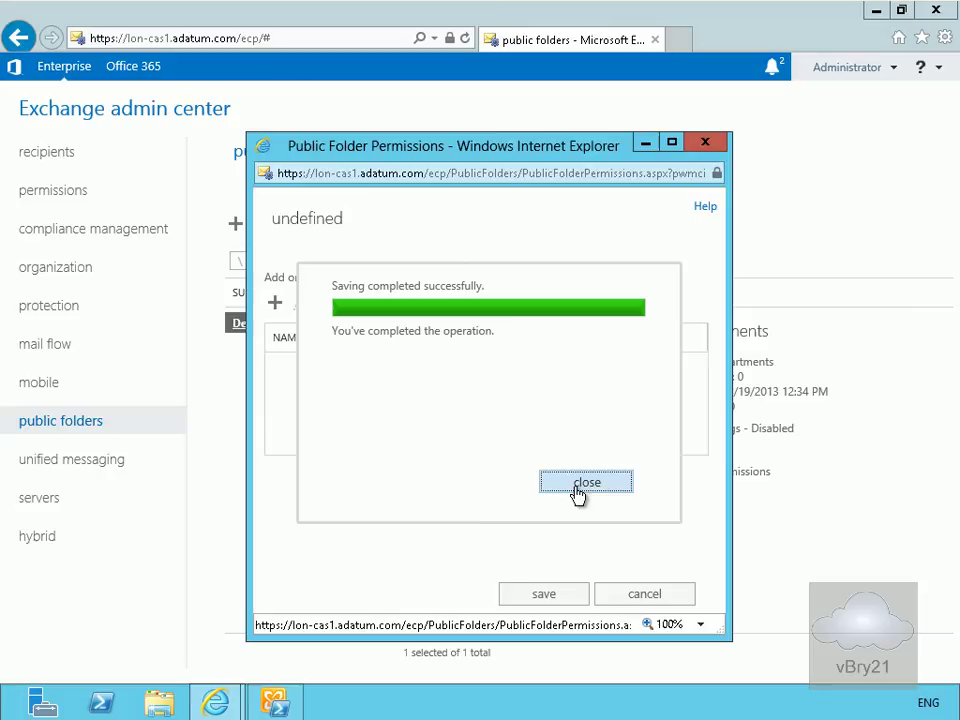